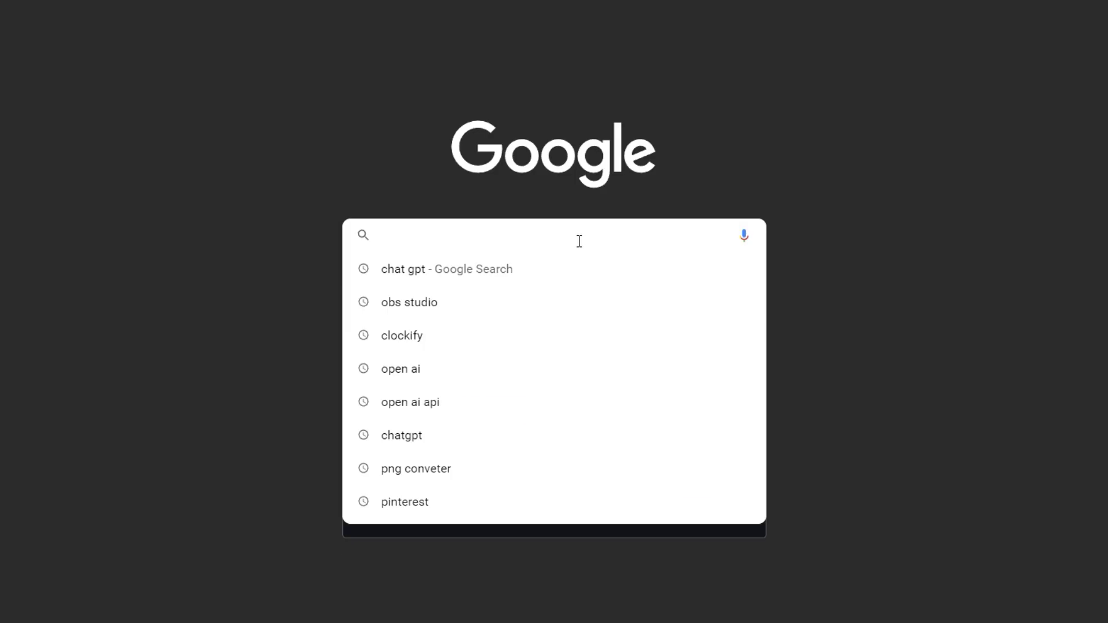
{"action": "type", "text": "chat gpt"}
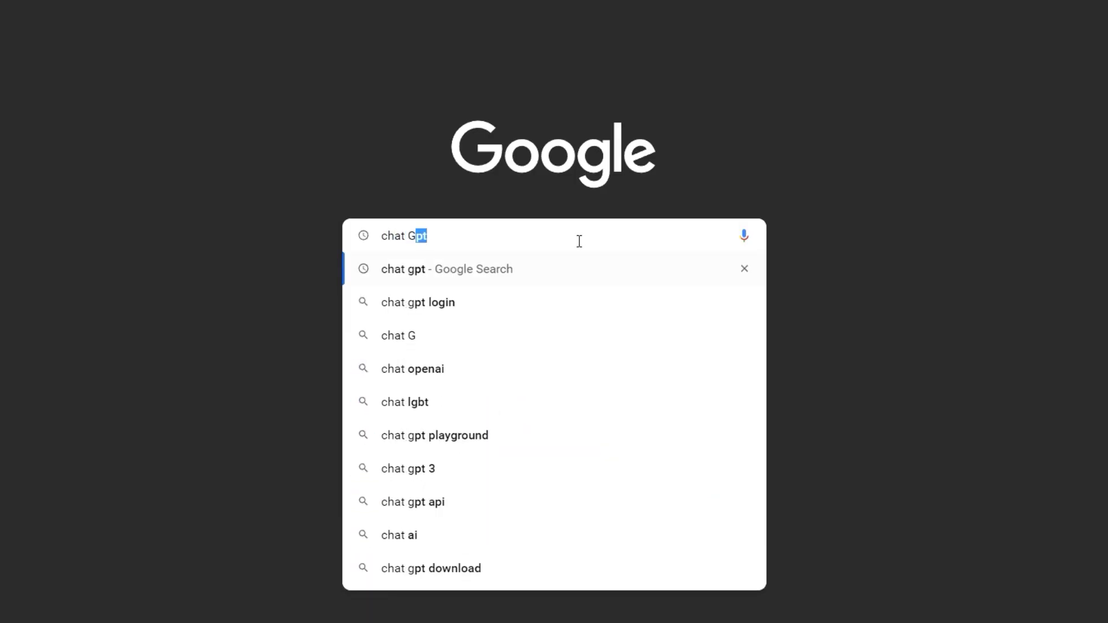
- Search Google for 'chat gpt' and open the 'Introducing ChatGPT - OpenAI' result
{"action": "key", "text": "Return"}
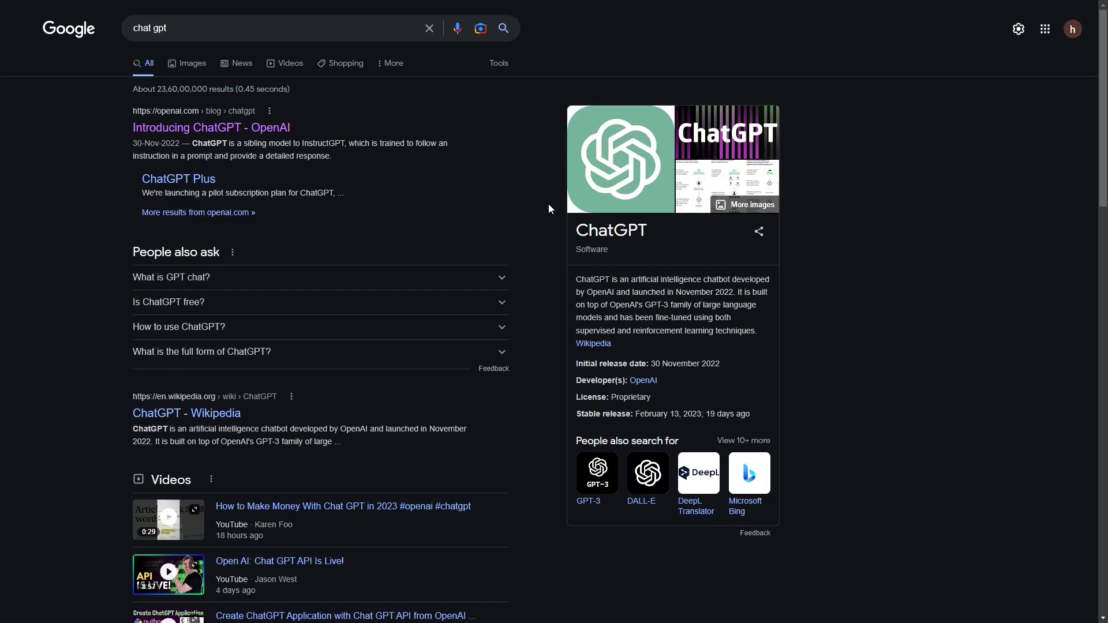
{"action": "left_click", "coordinate": [200, 129]}
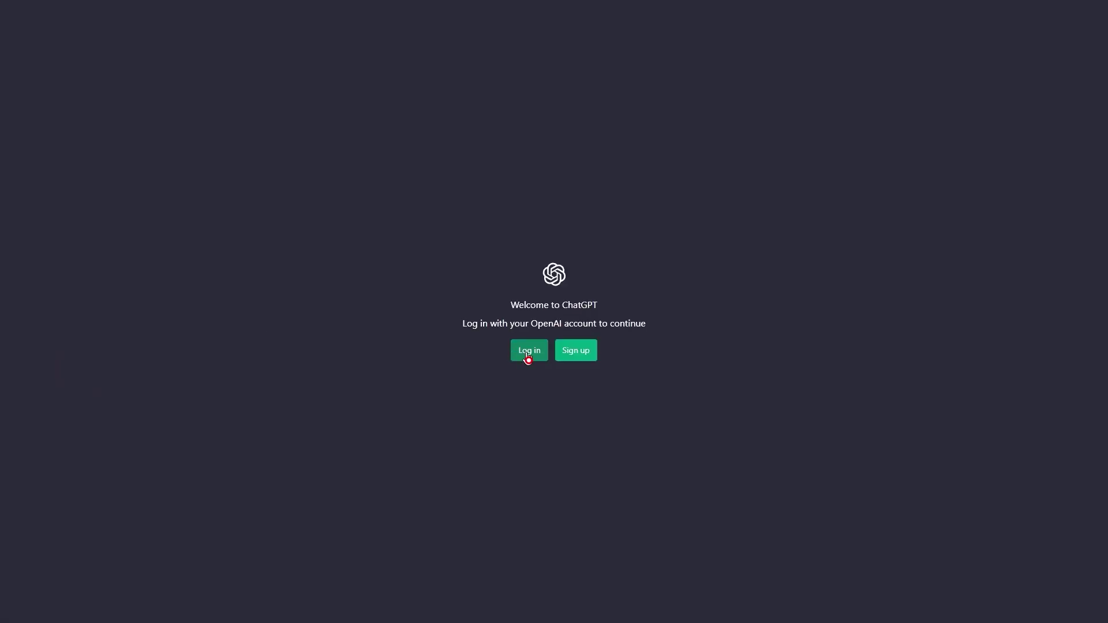
- Log in to ChatGPT through Google using the first Google account
{"action": "left_click", "coordinate": [529, 355]}
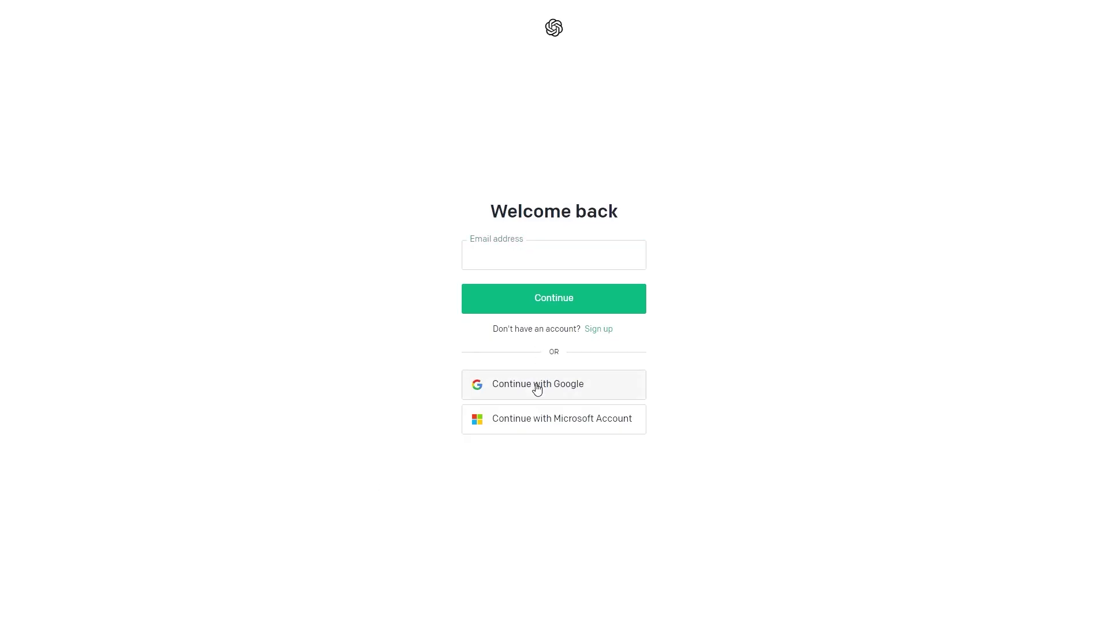
{"action": "left_click", "coordinate": [537, 384]}
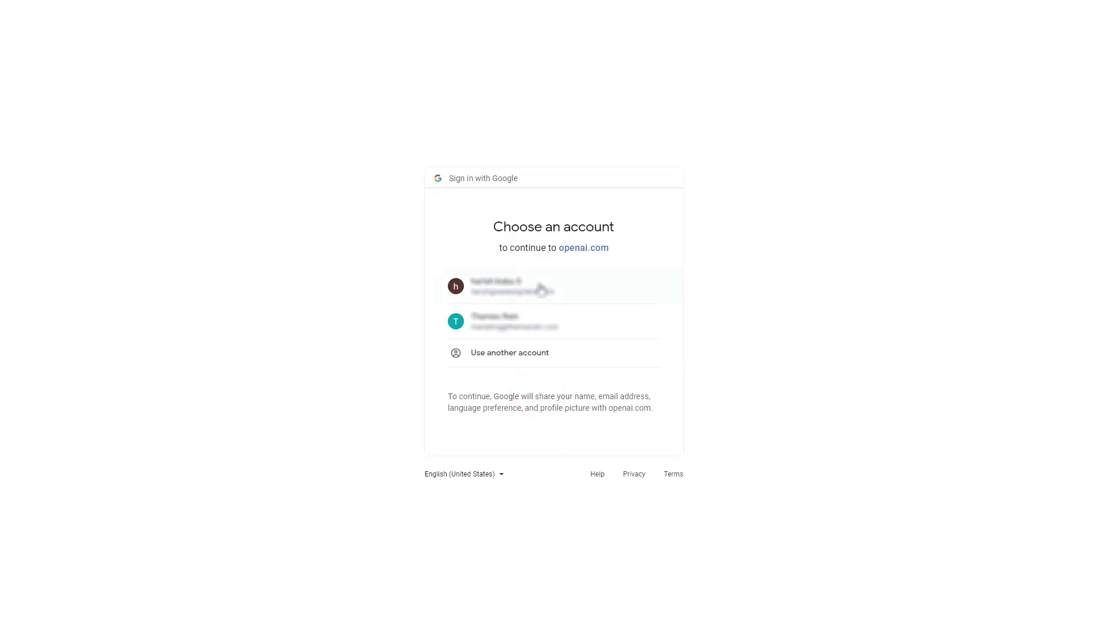
{"action": "left_click", "coordinate": [537, 289]}
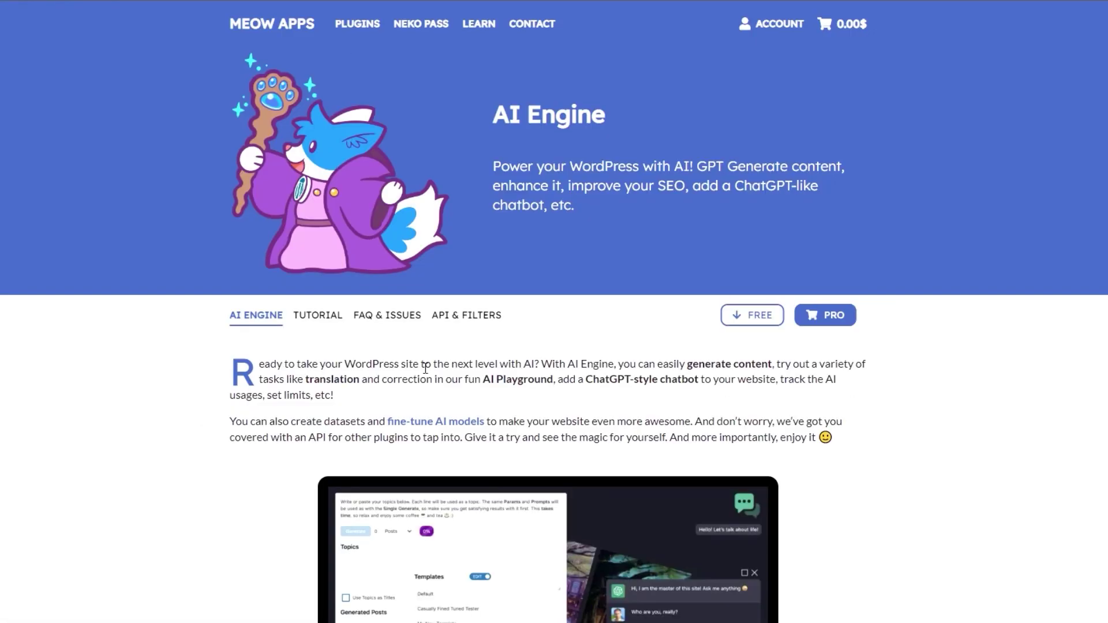
{"action": "scroll", "coordinate": [425, 368], "scroll_direction": "down", "scroll_amount": 8}
{"action": "scroll", "coordinate": [425, 367], "scroll_direction": "up", "scroll_amount": 2}
{"action": "scroll", "coordinate": [425, 367], "scroll_direction": "up", "scroll_amount": 5}
{"action": "scroll", "coordinate": [426, 369], "scroll_direction": "up", "scroll_amount": 1}
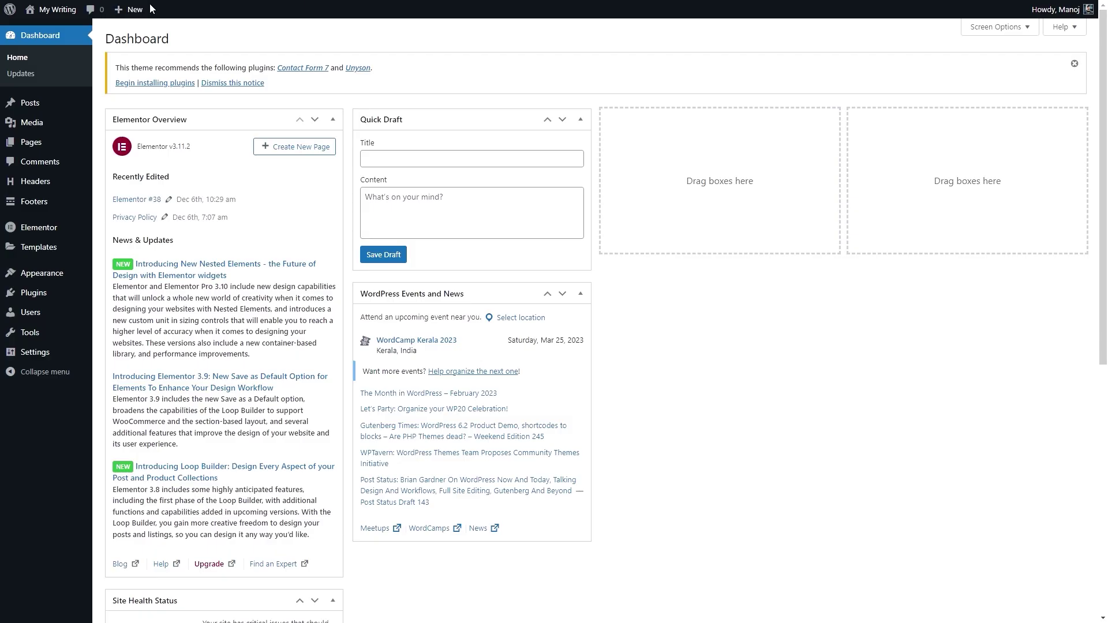
- Find 'AI Engine' under Plugins > Add New, then install and activate it
{"action": "left_click", "coordinate": [33, 293]}
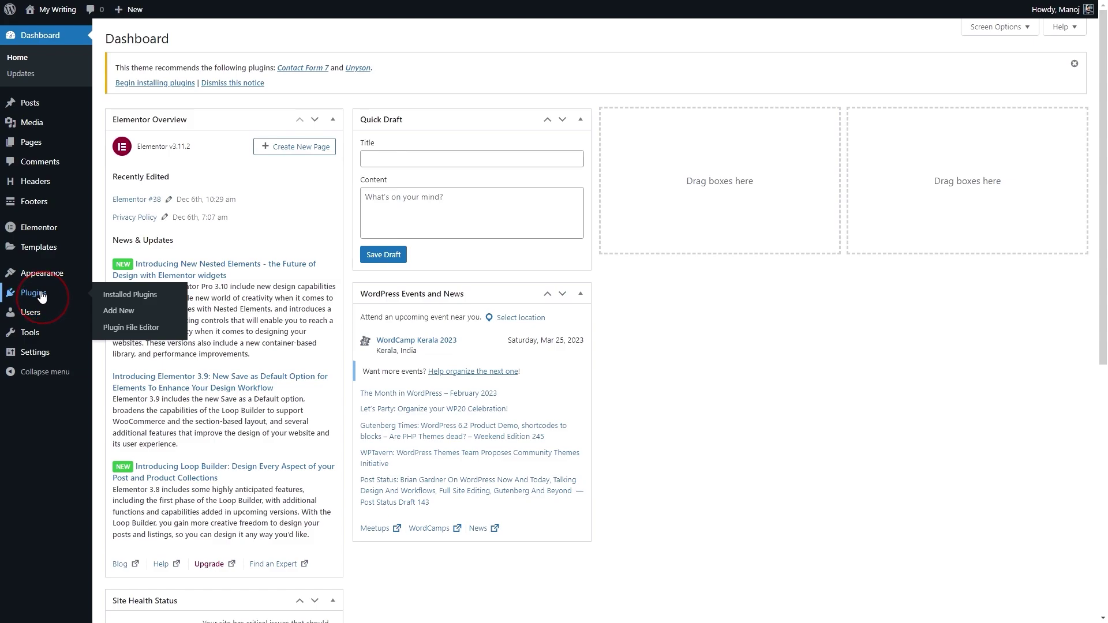
{"action": "left_click", "coordinate": [126, 312]}
{"action": "left_click", "coordinate": [955, 118]}
{"action": "type", "text": "ai"}
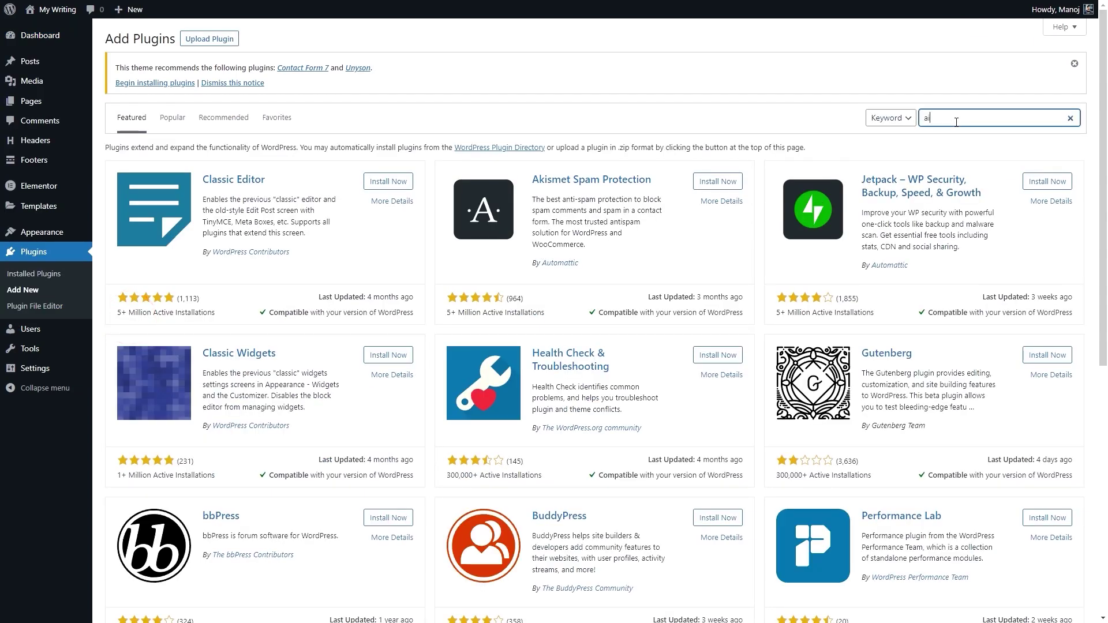
{"action": "type", "text": "AI Engine"}
{"action": "left_click", "coordinate": [389, 185]}
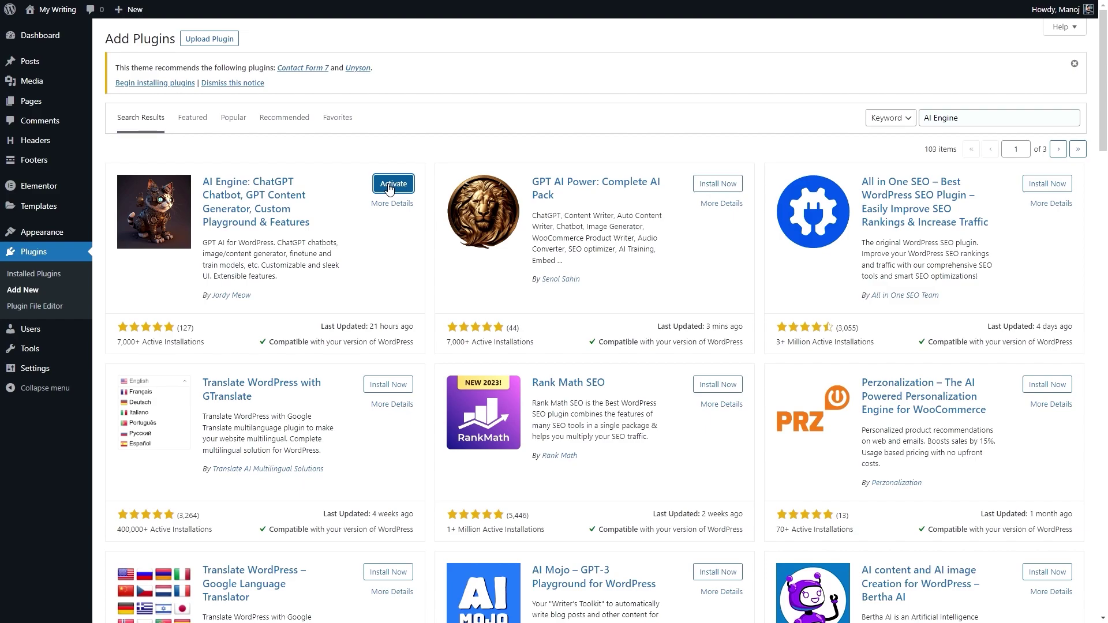
{"action": "left_click", "coordinate": [391, 182]}
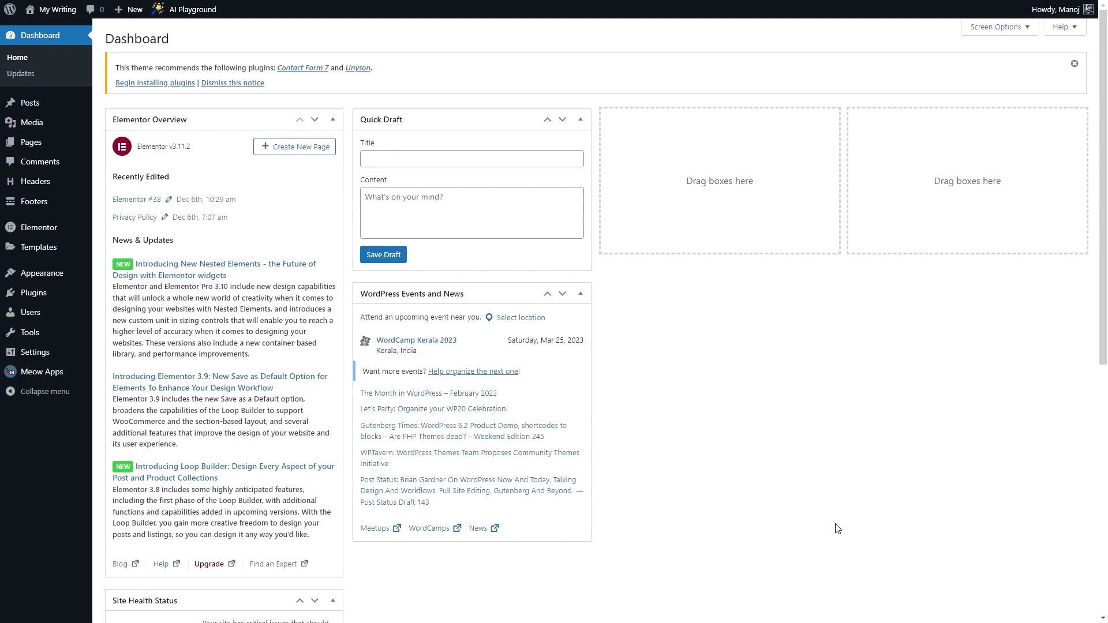
{"action": "scroll", "coordinate": [837, 528], "scroll_direction": "down", "scroll_amount": 2}
{"action": "scroll", "coordinate": [837, 528], "scroll_direction": "up", "scroll_amount": 2}
- Generate a new OpenAI secret key and paste it into AI Engine's API Key field
{"action": "left_click", "coordinate": [119, 390]}
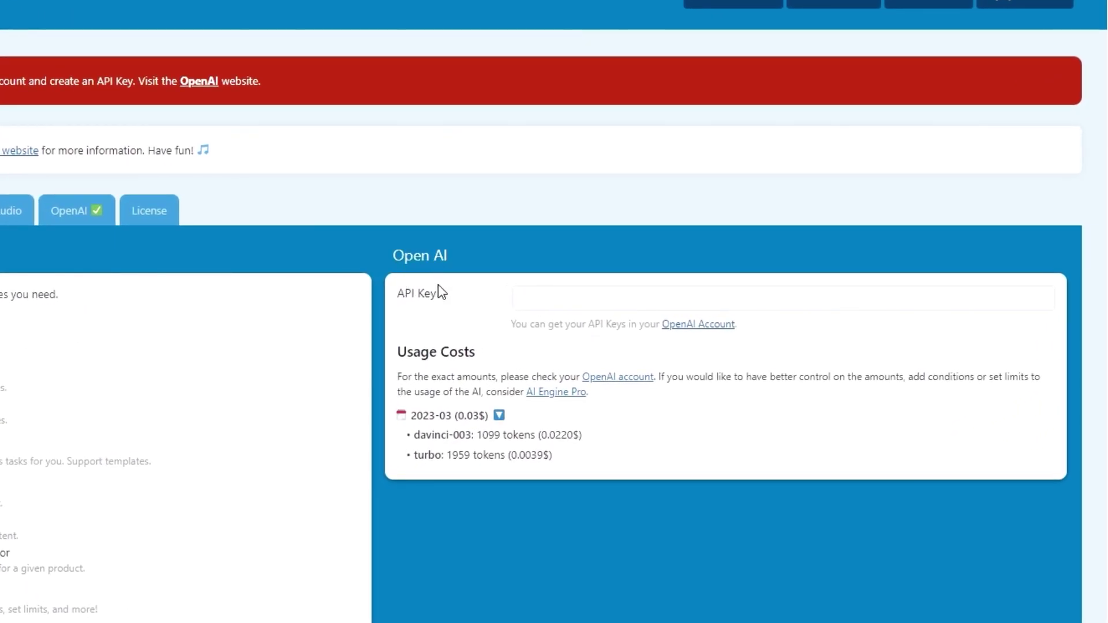
{"action": "left_click", "coordinate": [694, 325]}
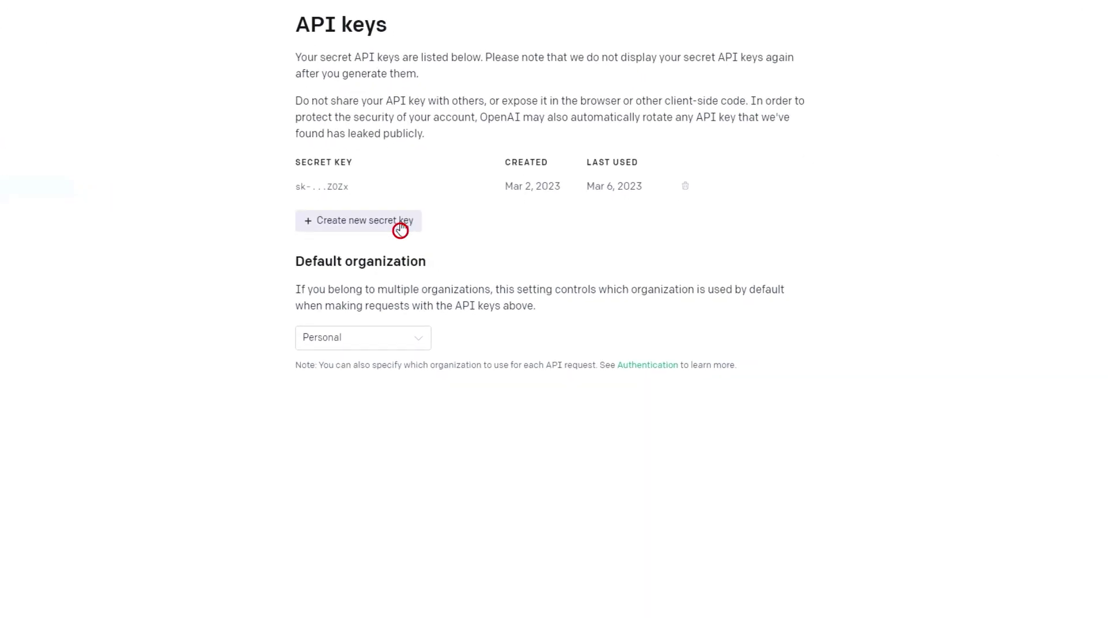
{"action": "left_click", "coordinate": [402, 225]}
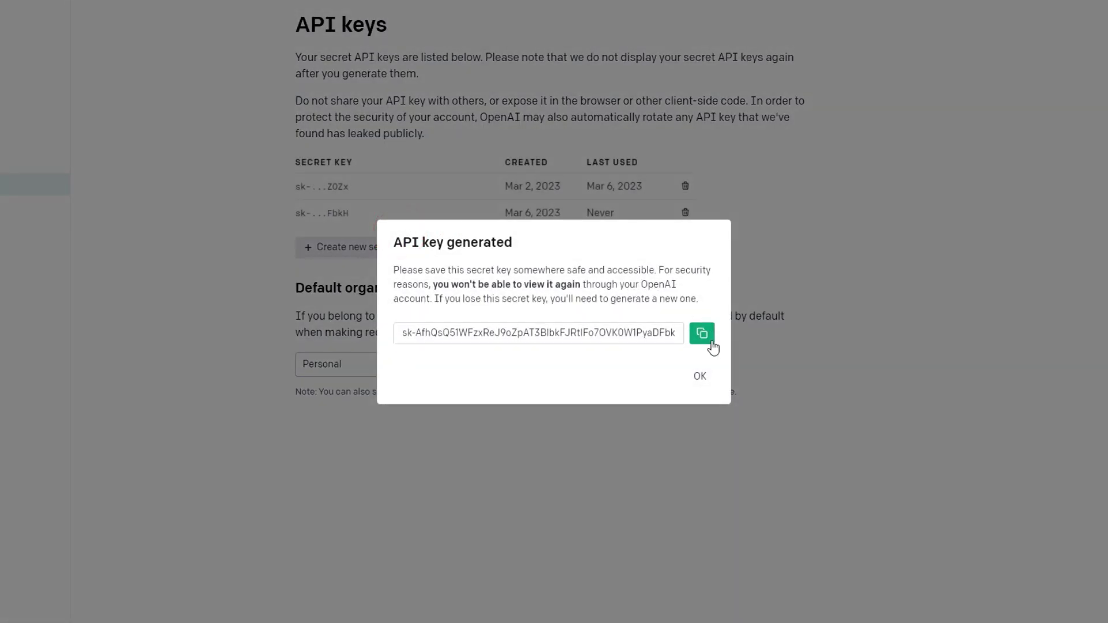
{"action": "left_click", "coordinate": [705, 335]}
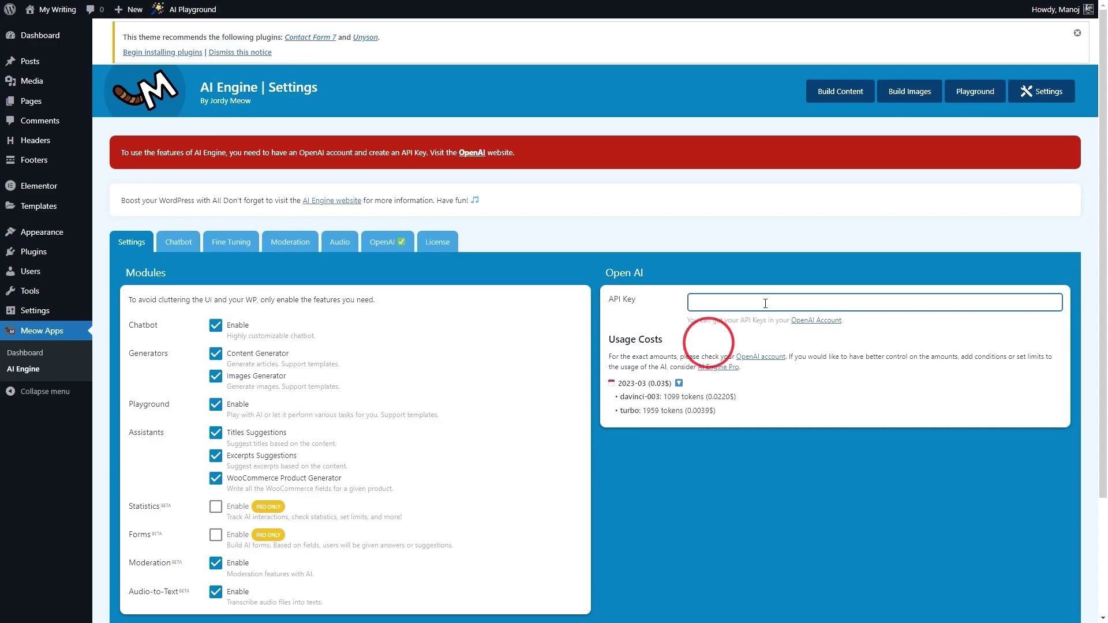
{"action": "key", "text": "ctrl+v"}
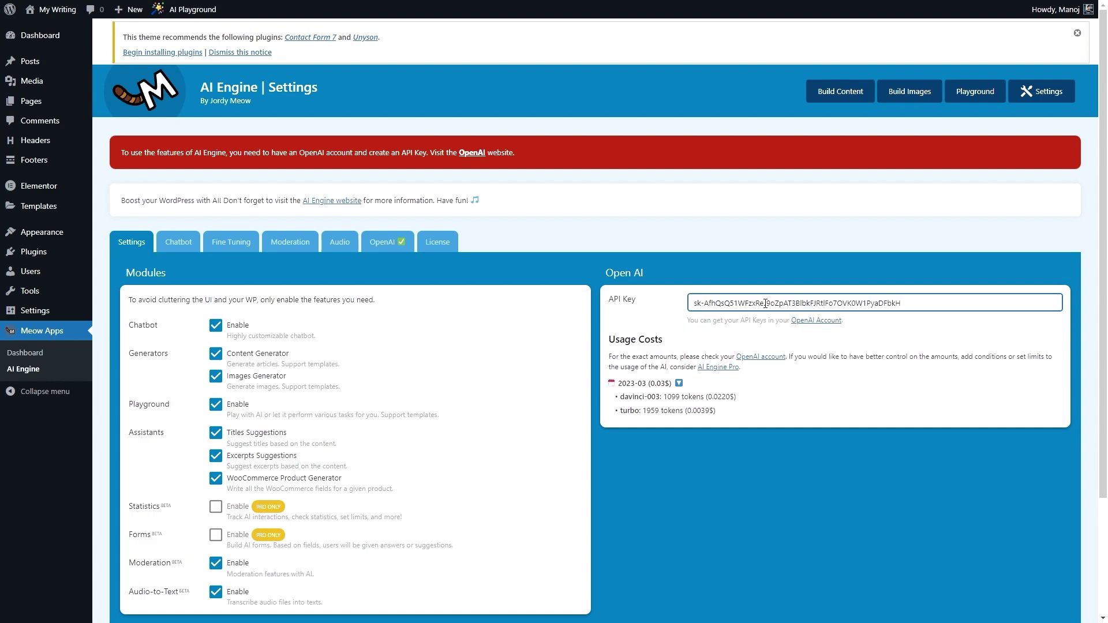
{"action": "left_click", "coordinate": [816, 464]}
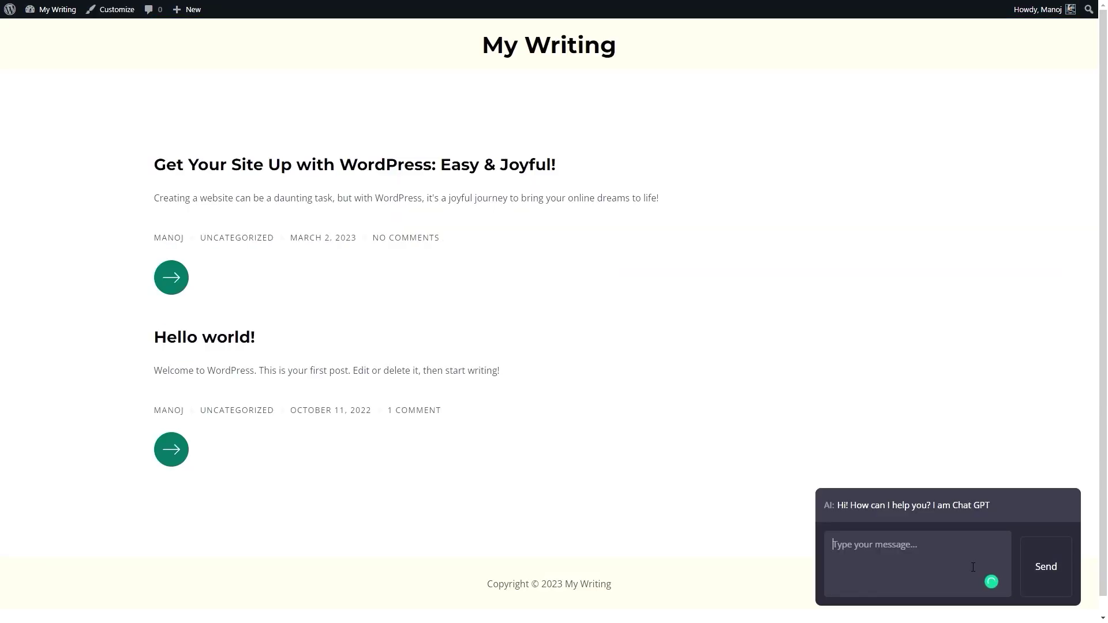
{"action": "type", "text": "hi,"}
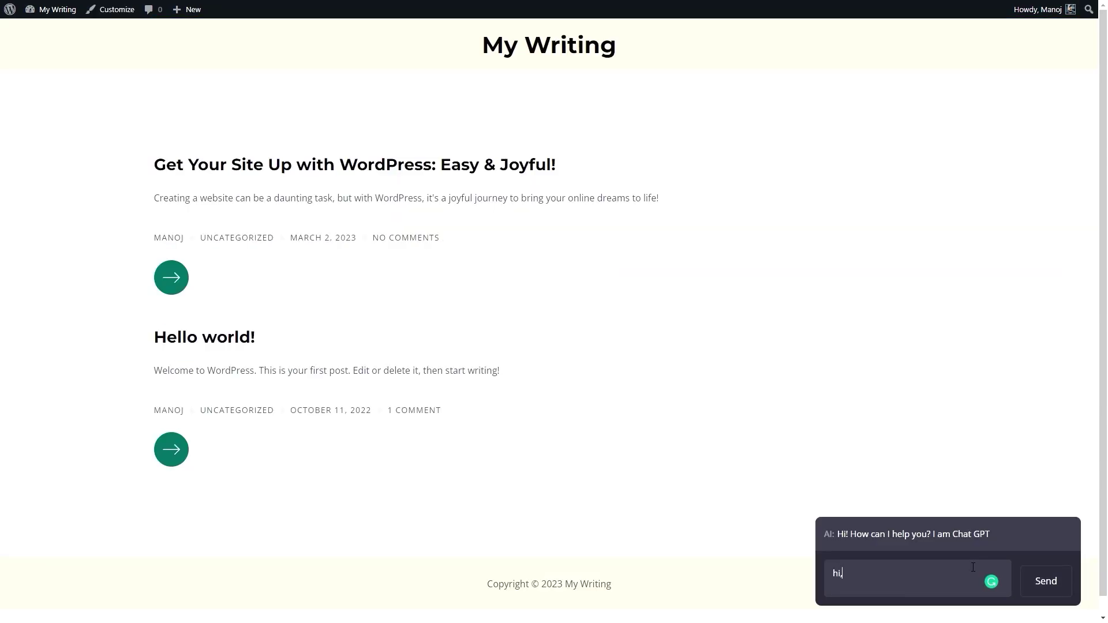
- Send 'hi' to the chatbot, then start trimming the chatbot's context text
{"action": "key", "text": "Return"}
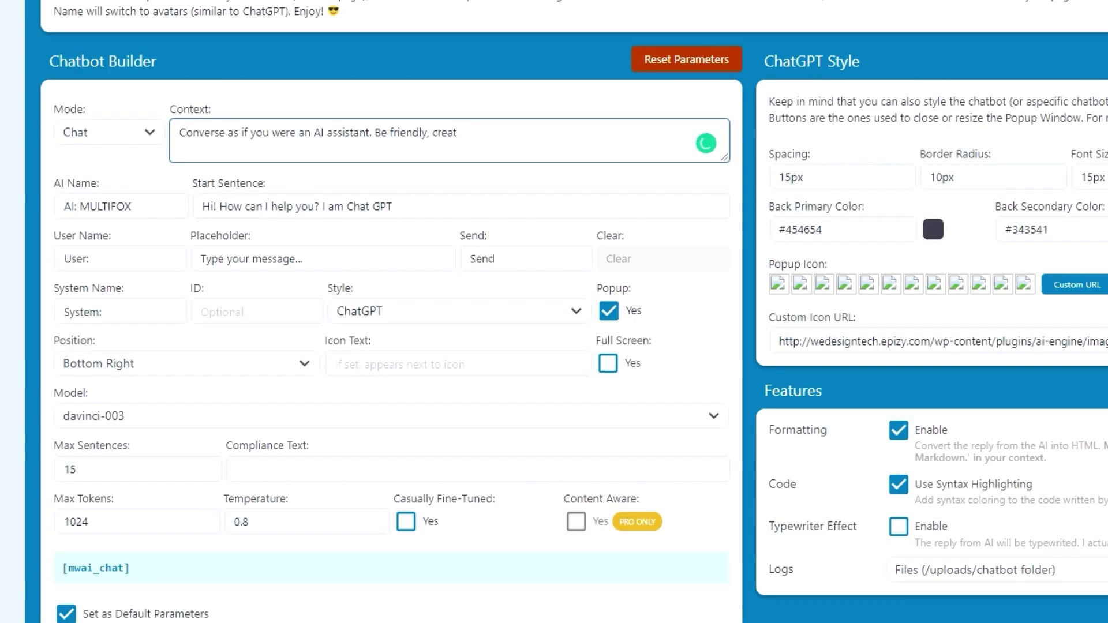
{"action": "key", "text": "BackSpace"}
{"action": "key", "text": "BackSpace"}
{"action": "key", "text": "BackSpace"}
{"action": "key", "text": "BackSpace"}
{"action": "key", "text": "BackSpace"}
{"action": "key", "text": "BackSpace"}
{"action": "key", "text": "BackSpace"}
{"action": "key", "text": "BackSpace"}
{"action": "key", "text": "BackSpace"}
{"action": "type", "text": "an"}
{"action": "type", "text": "ry"}
{"action": "type", "text": "hi"}
- Send the message, keep the ChatGPT chatbot style and enable Popup
{"action": "key", "text": "Return"}
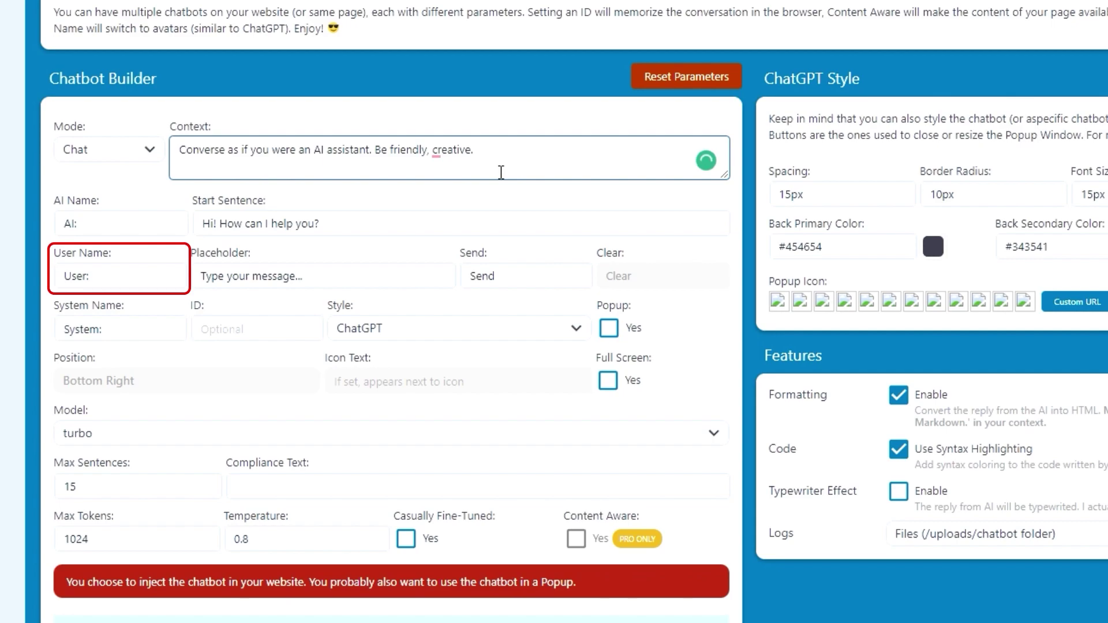
{"action": "left_click", "coordinate": [473, 329]}
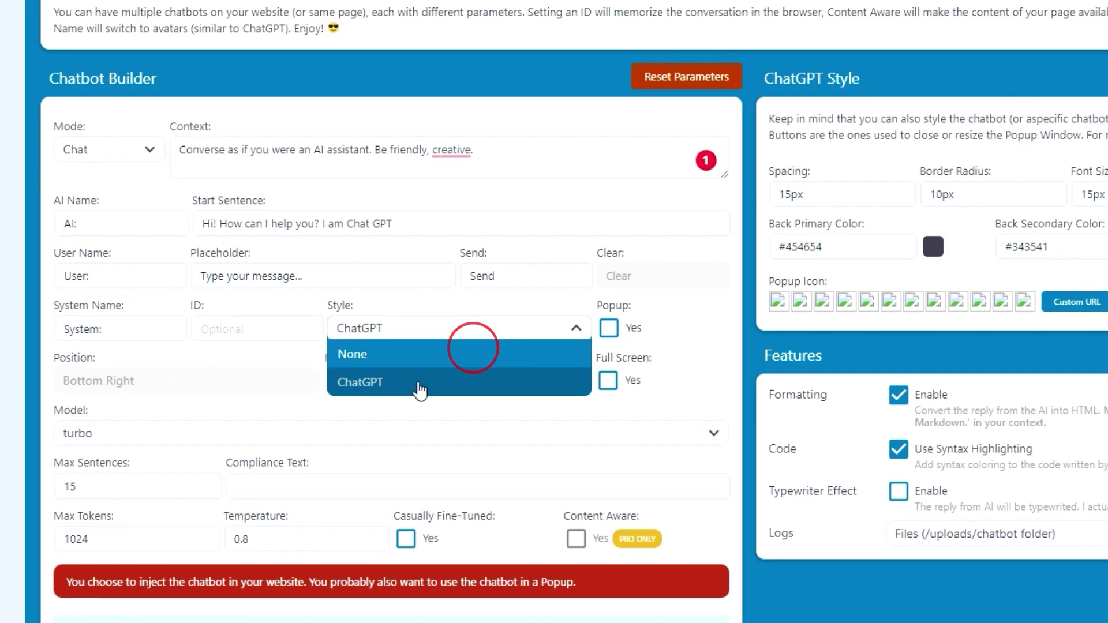
{"action": "left_click", "coordinate": [425, 355]}
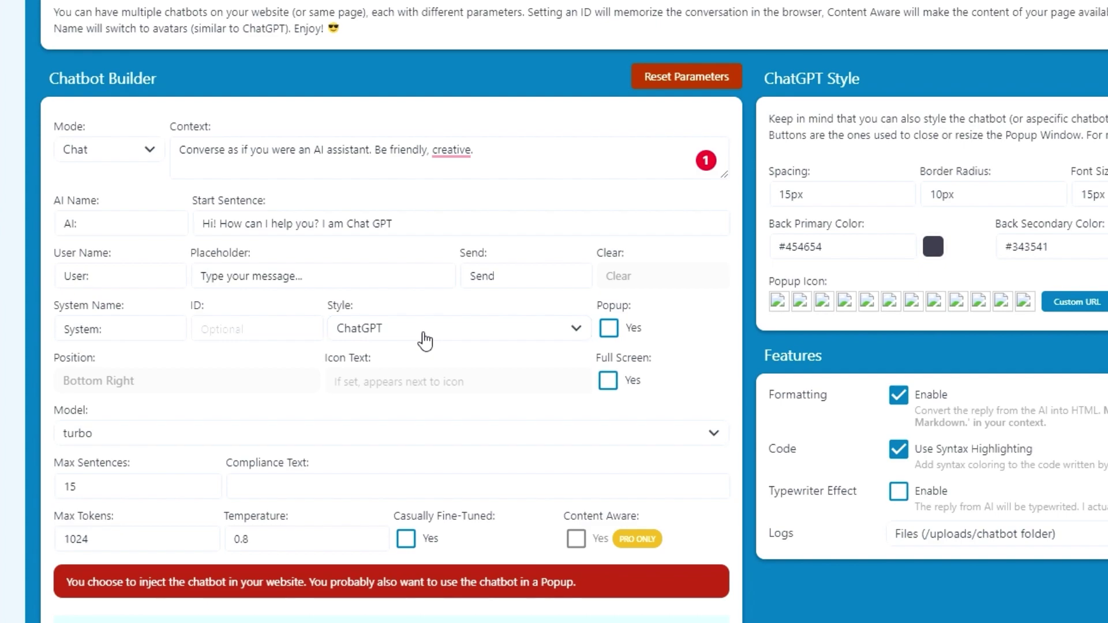
{"action": "left_click", "coordinate": [608, 329]}
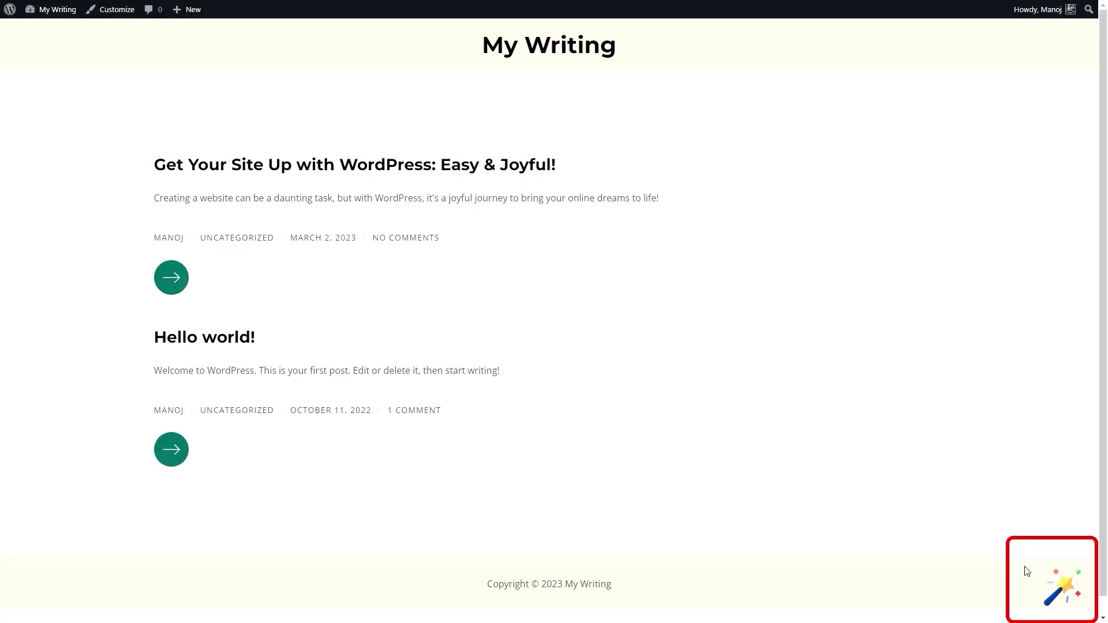
- Keep the popup at Bottom Right and choose the davinci-003 model
{"action": "left_click", "coordinate": [134, 390]}
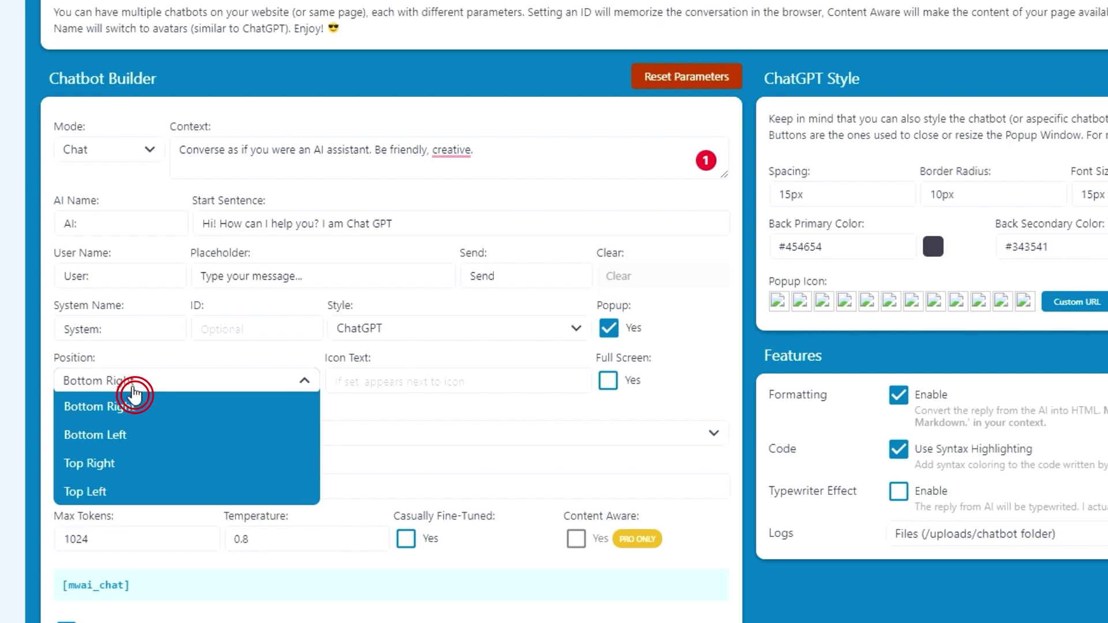
{"action": "left_click", "coordinate": [184, 388]}
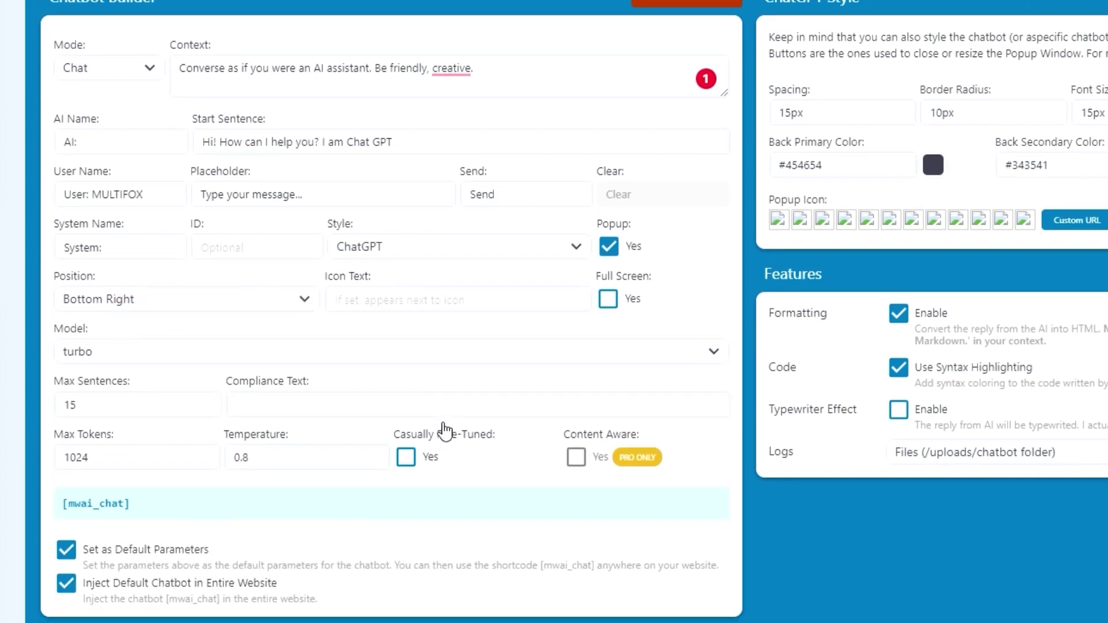
{"action": "scroll", "coordinate": [444, 429], "scroll_direction": "down", "scroll_amount": 2}
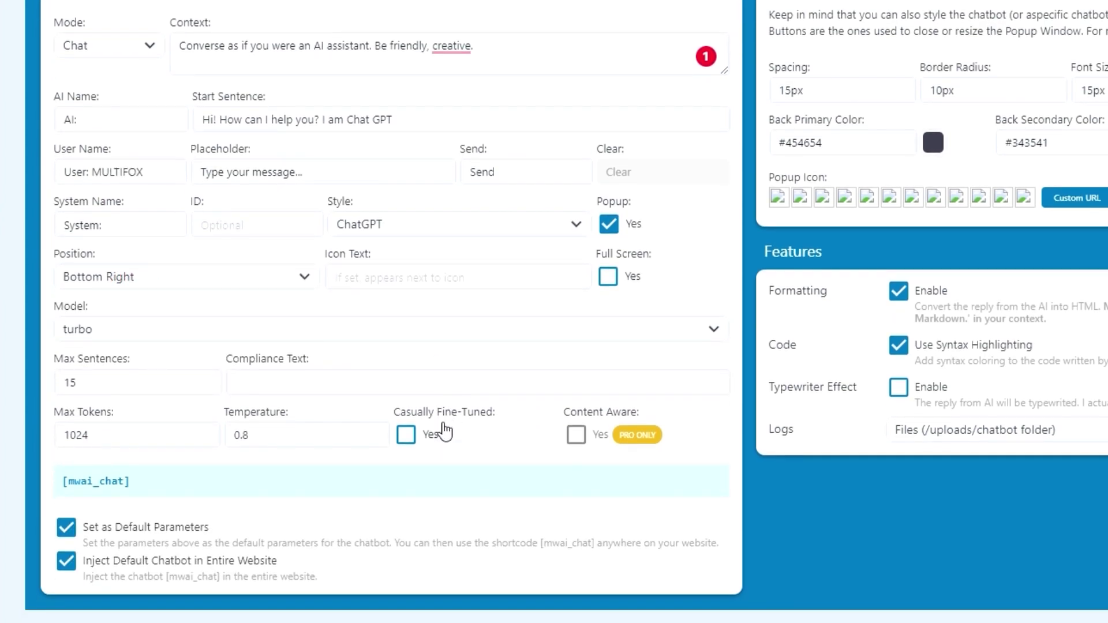
{"action": "left_click", "coordinate": [233, 351]}
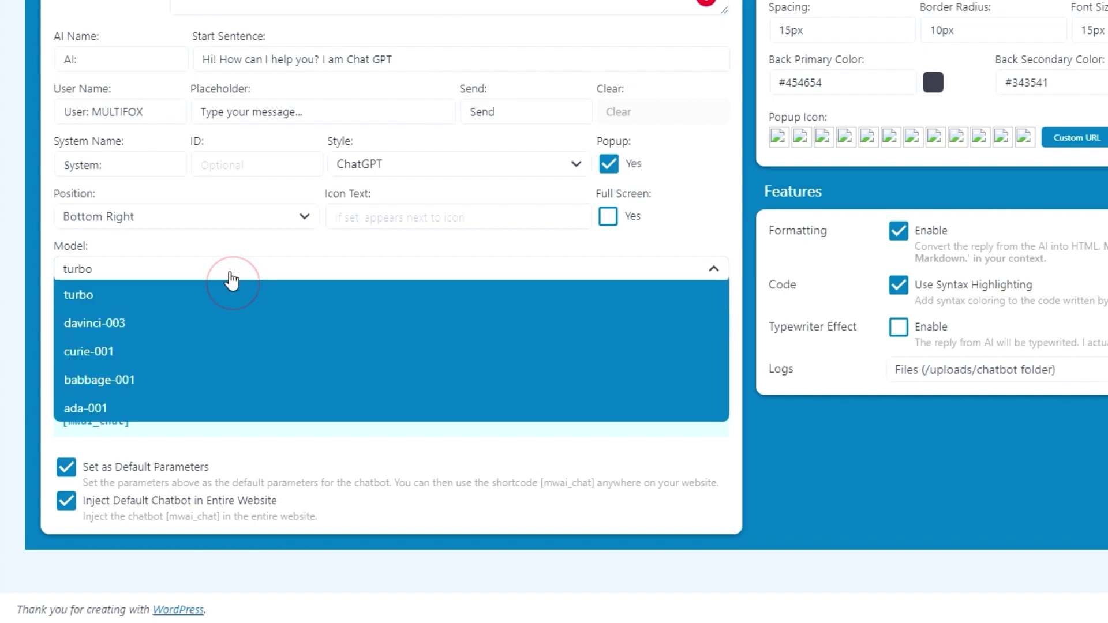
{"action": "left_click", "coordinate": [106, 331]}
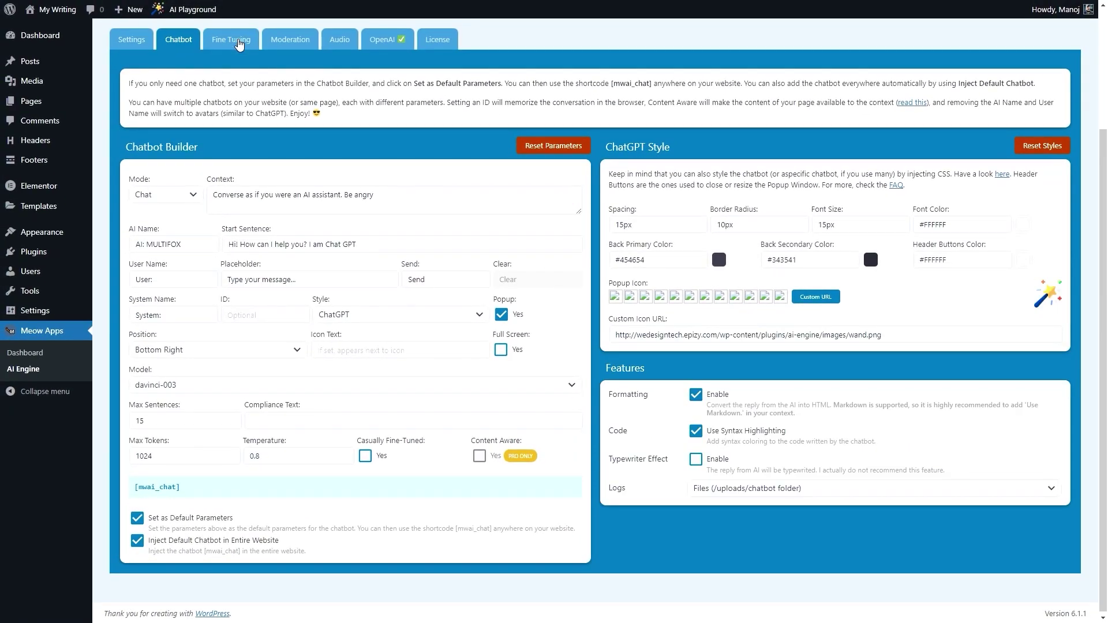
- Switch to the Fine-tuning settings view
{"action": "left_click", "coordinate": [232, 40]}
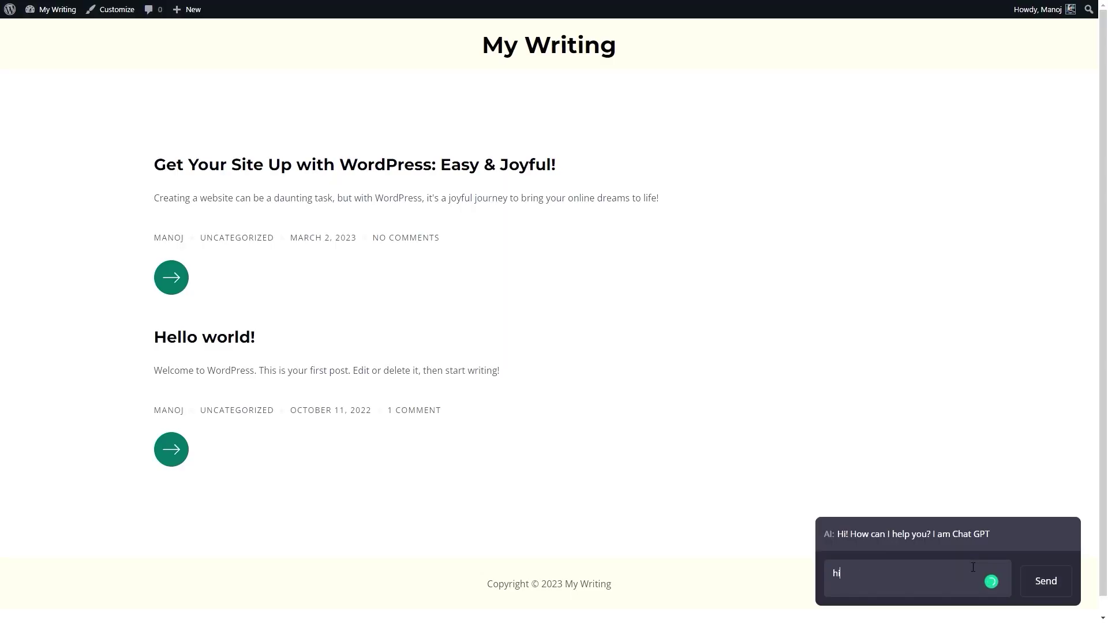
- Send 'hi' and then a weather question to the site chatbot
{"action": "key", "text": "Return"}
{"action": "type", "text": "i need to weather tod"}
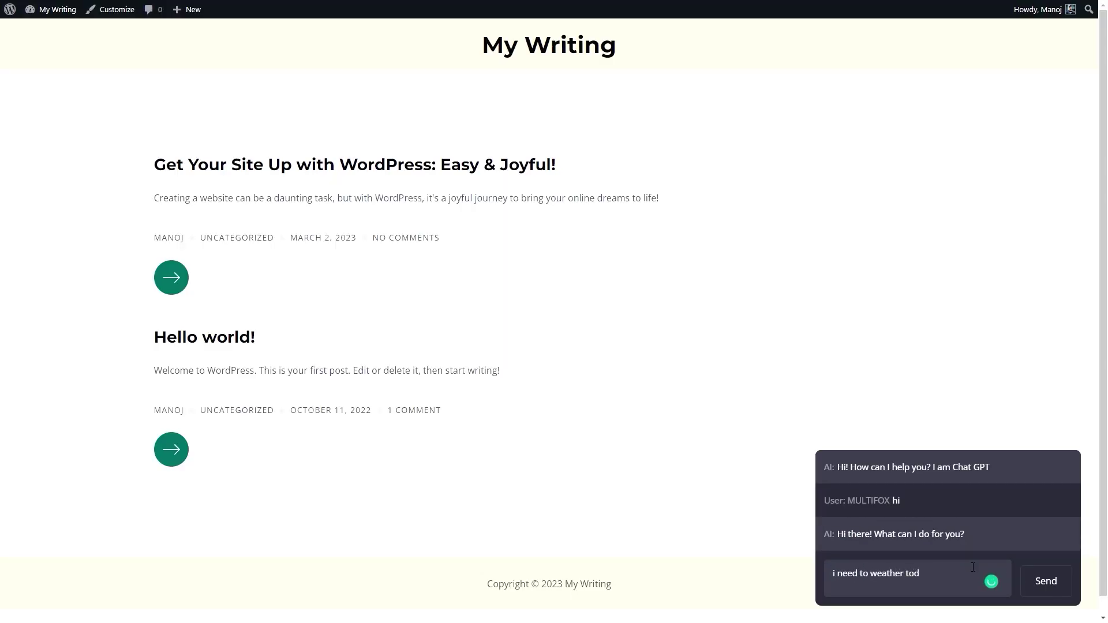
{"action": "type", "text": "ay?"}
{"action": "key", "text": "Return"}
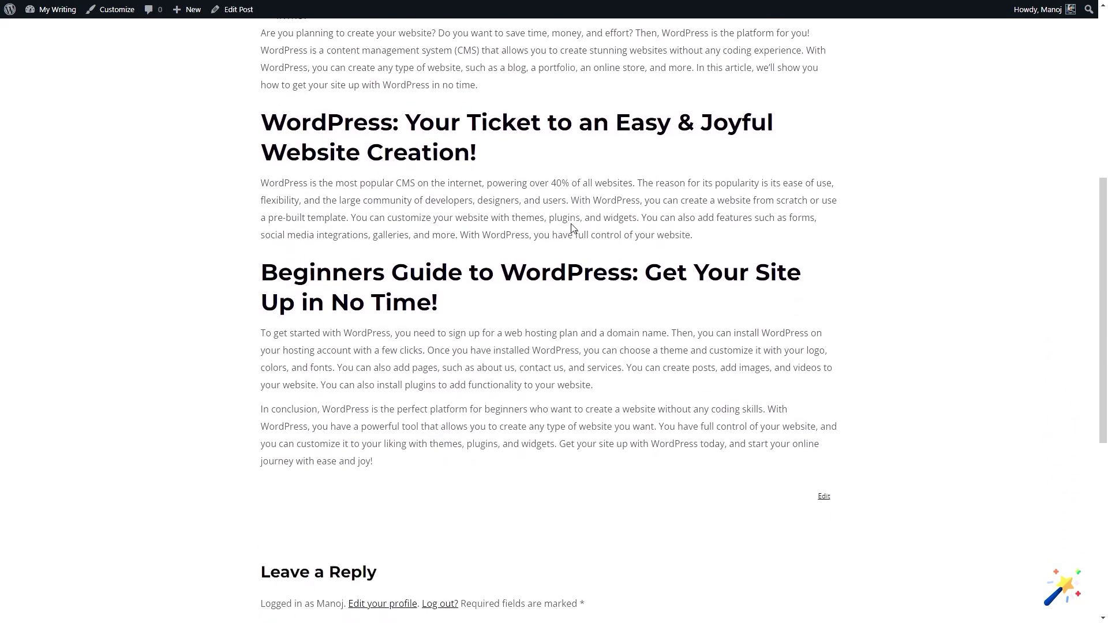
{"action": "scroll", "coordinate": [572, 227], "scroll_direction": "down", "scroll_amount": 5}
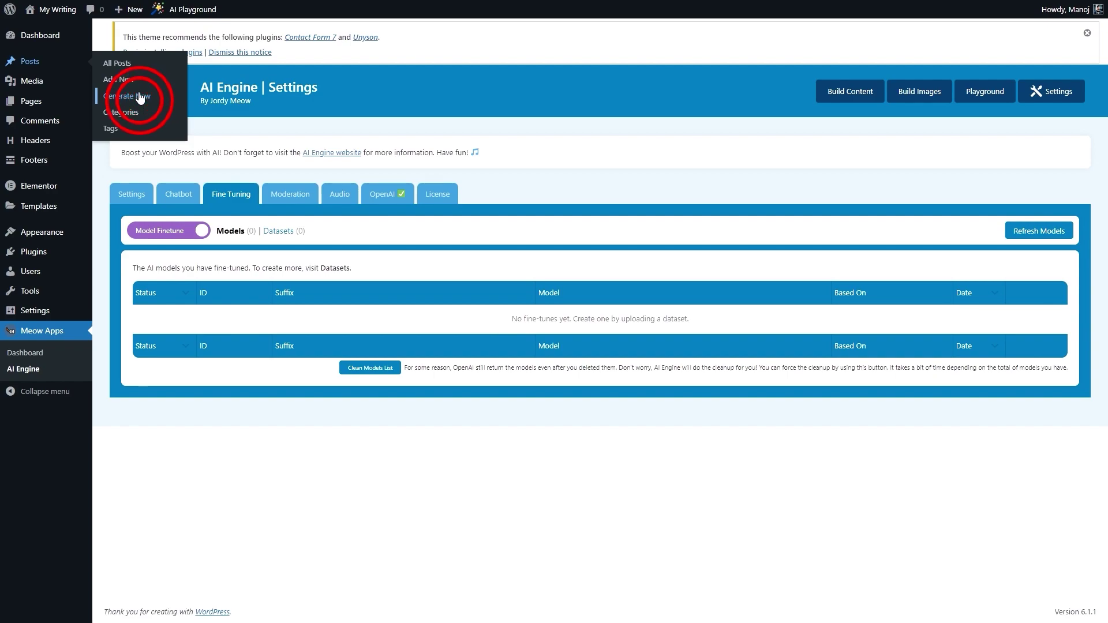
- Generate a full post on 'Intresting facts about WordPress' from Posts > Generate New
{"action": "left_click", "coordinate": [126, 96]}
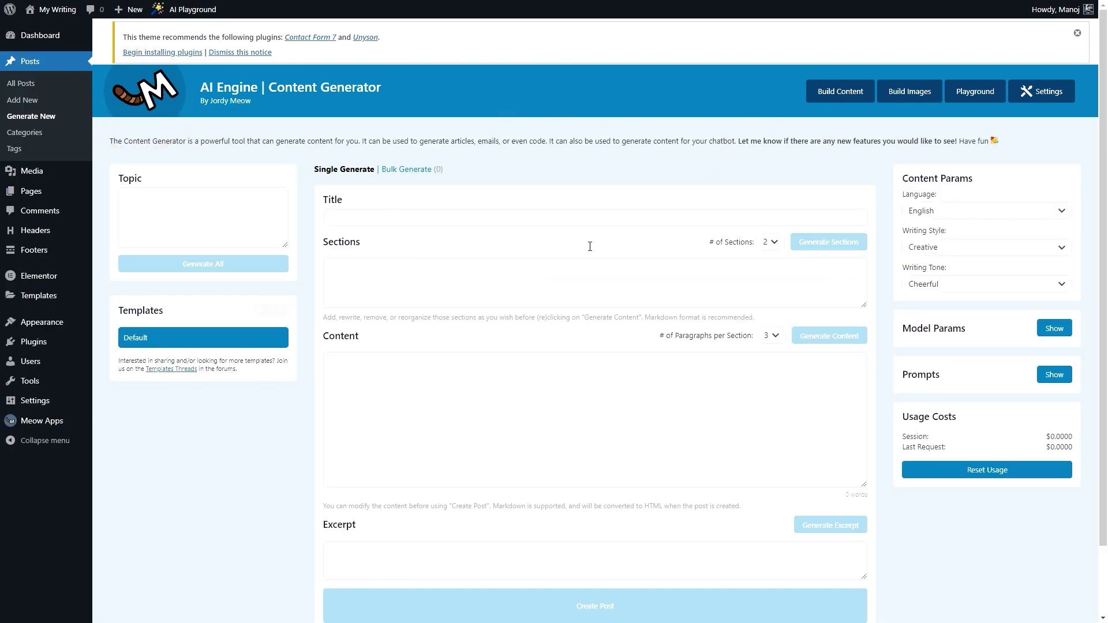
{"action": "left_click", "coordinate": [194, 208]}
{"action": "left_click", "coordinate": [162, 206]}
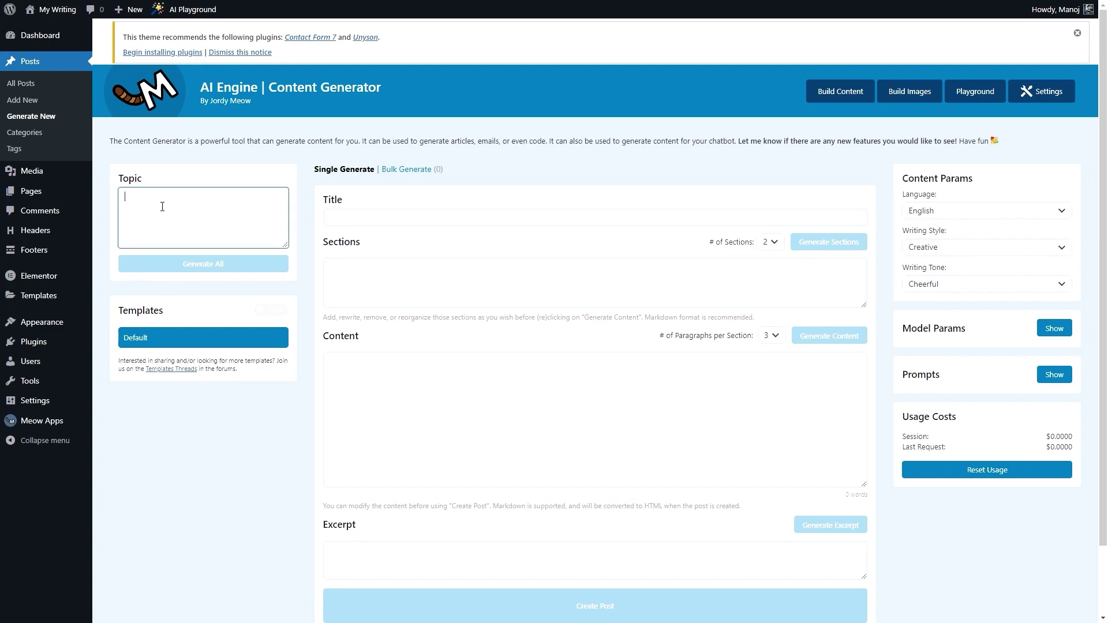
{"action": "type", "text": "Intresting facts about WordPress"}
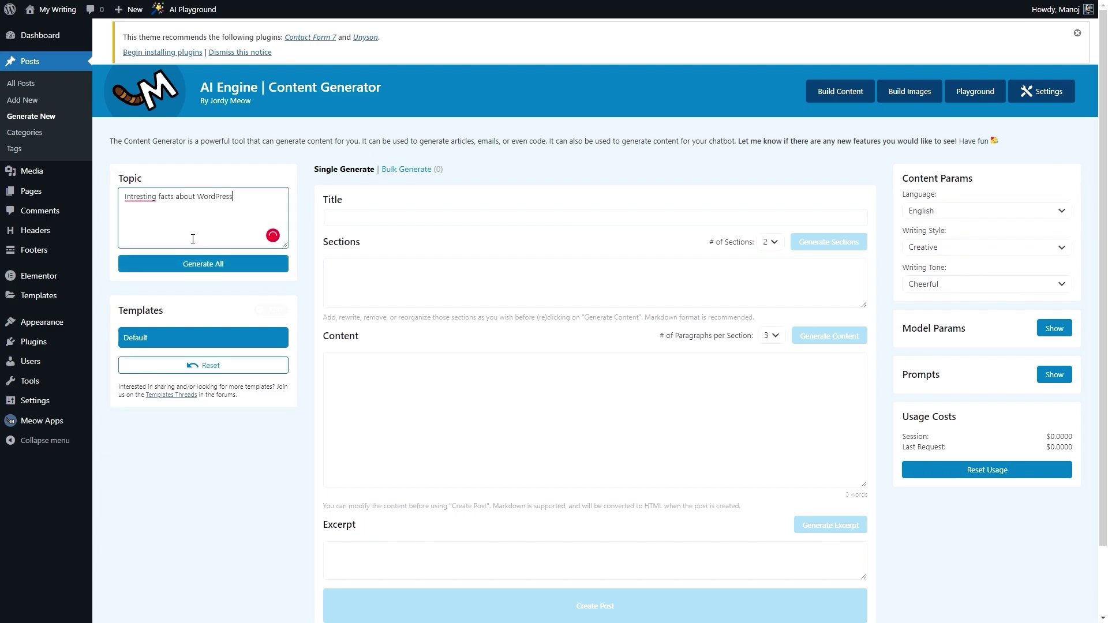
{"action": "left_click", "coordinate": [193, 262]}
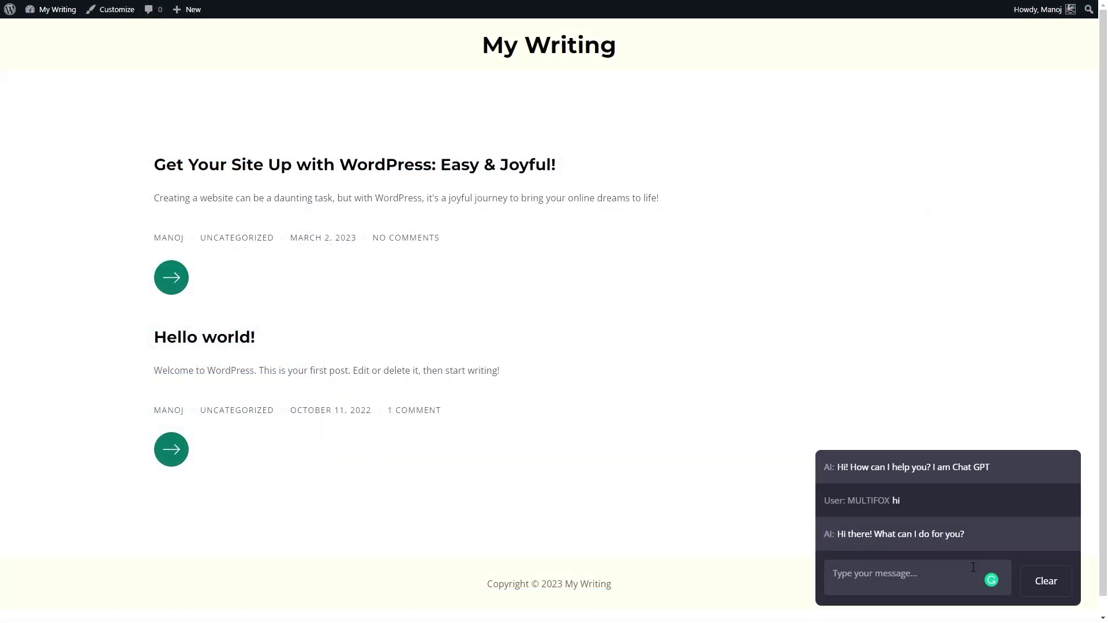
{"action": "type", "text": "i need "}
{"action": "type", "text": "ay?"}
- Send 'i need to weather today?' to the popup chatbot
{"action": "key", "text": "Return"}
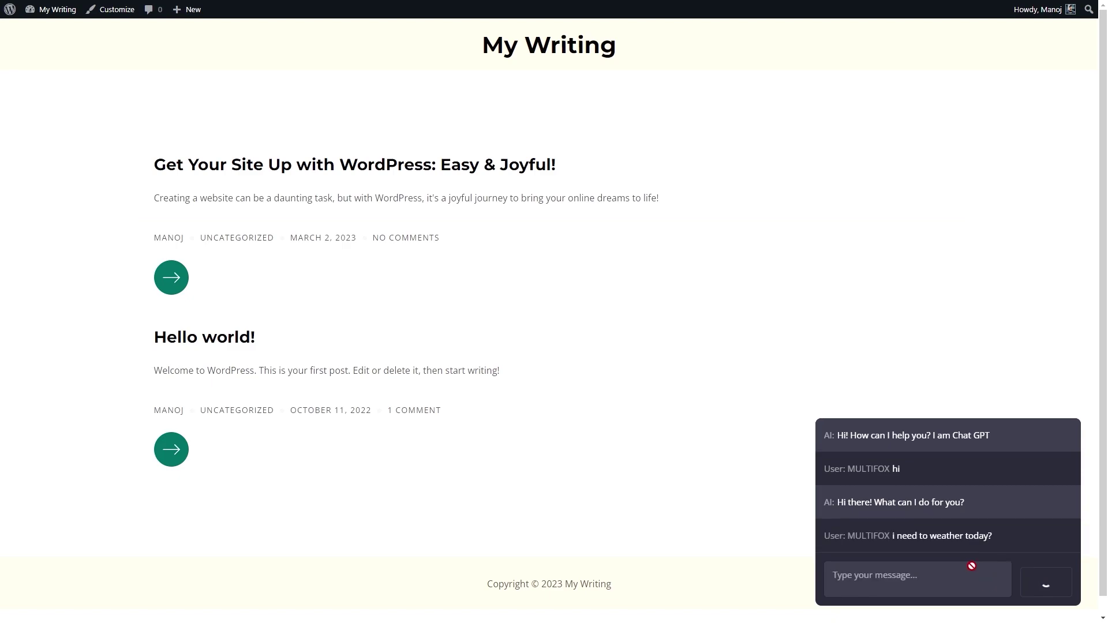